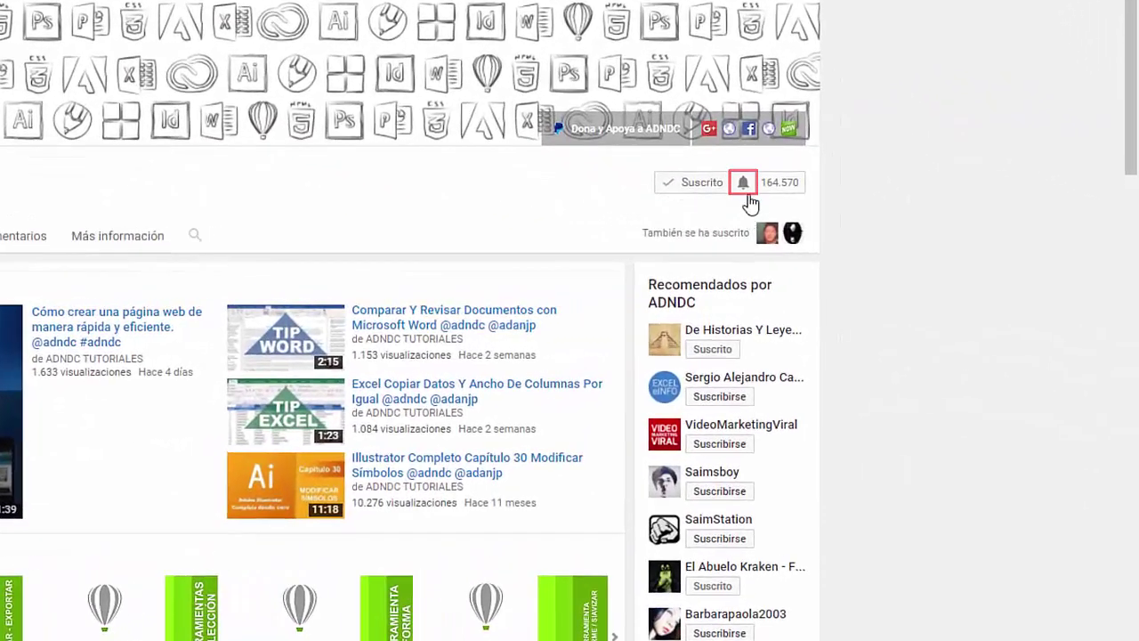
Step: Set the channel bell to 'Recibir todas las notificaciones de este canal' and save with Guardar
left_click(746, 194)
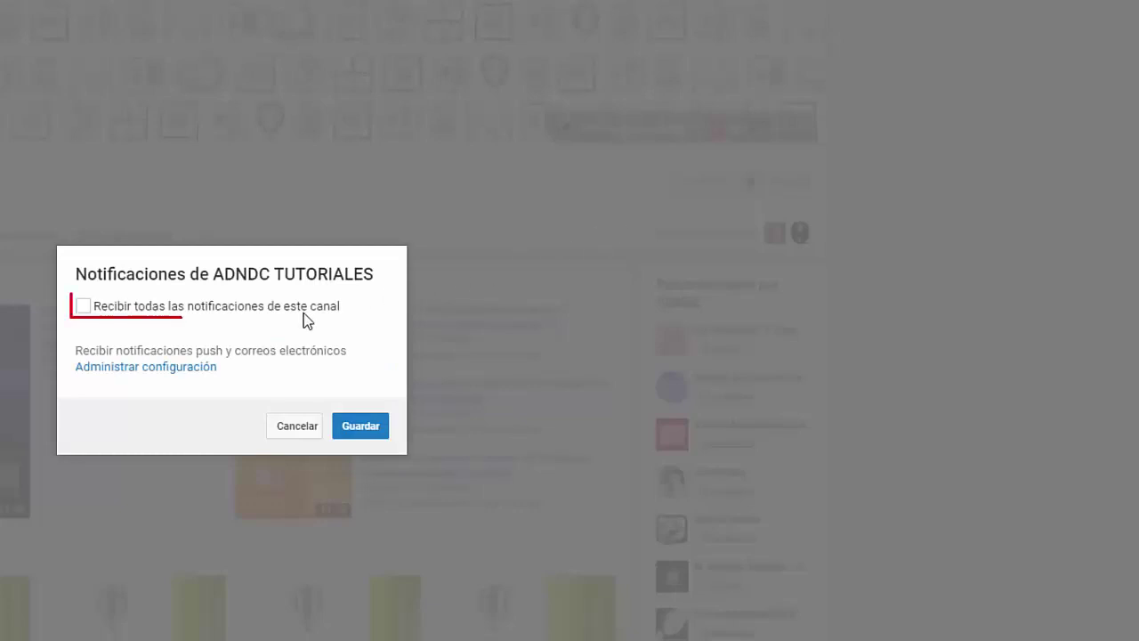
left_click(83, 306)
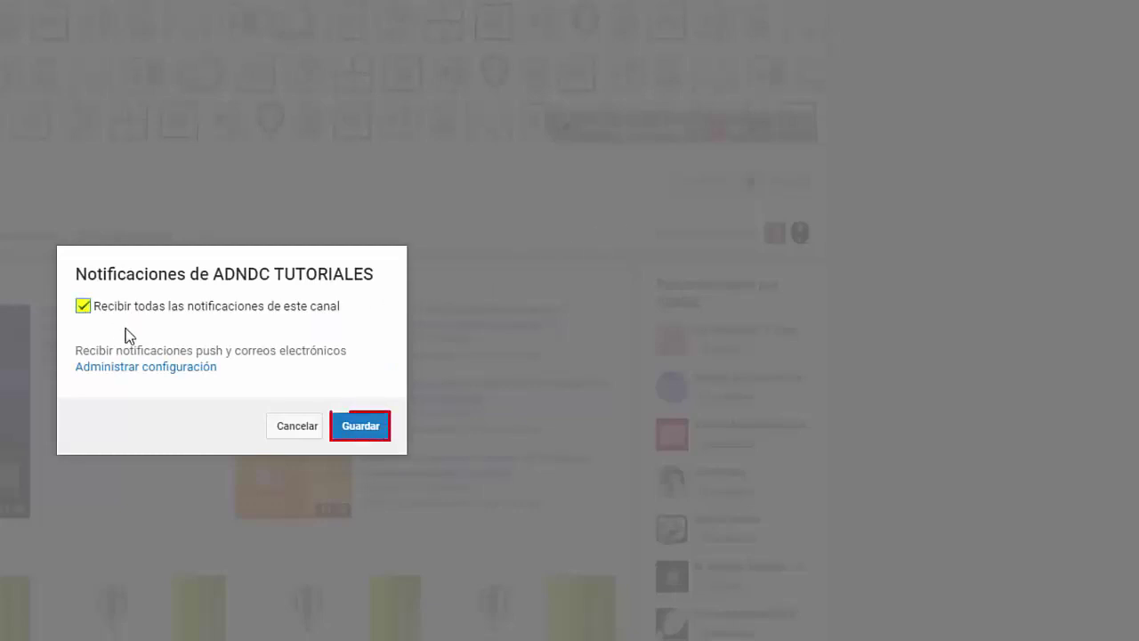
left_click(358, 427)
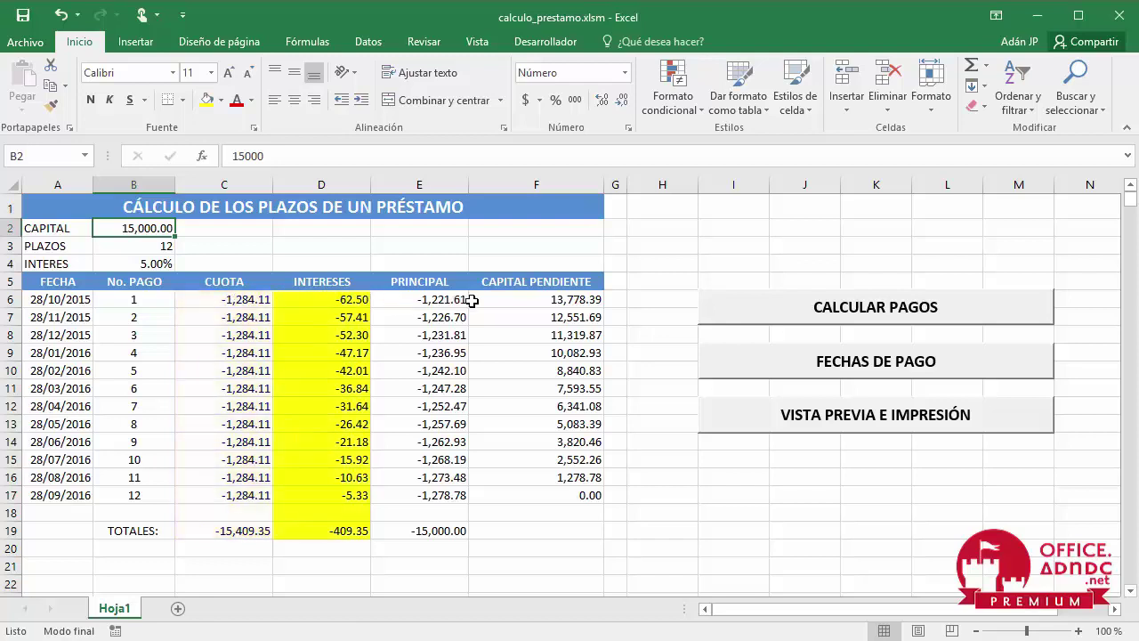
Step: Run CALCULAR PAGOS with 15000 capital, 12 monthly terms and 5% annual interest
left_click_drag(547, 300, 549, 496)
left_click(821, 498)
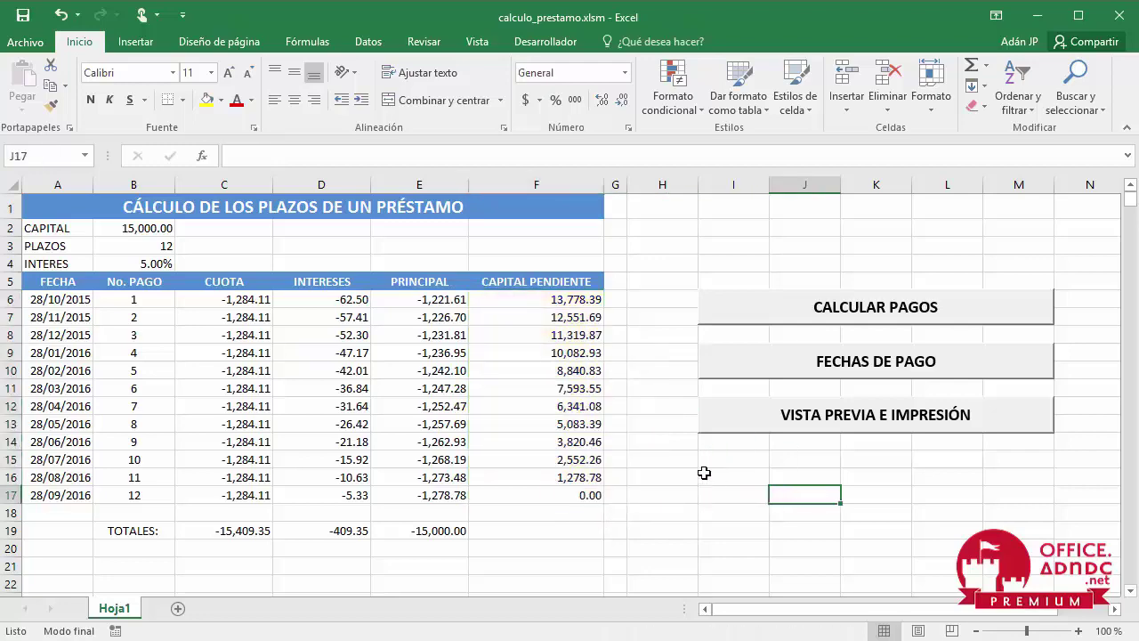
left_click(926, 312)
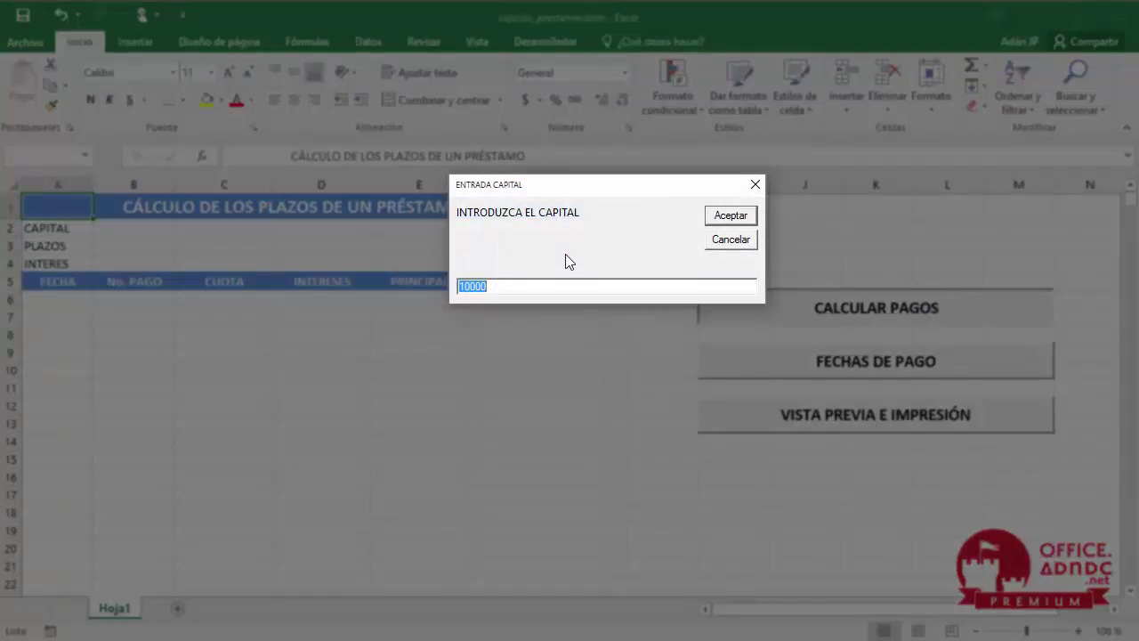
type("15000")
key("Return")
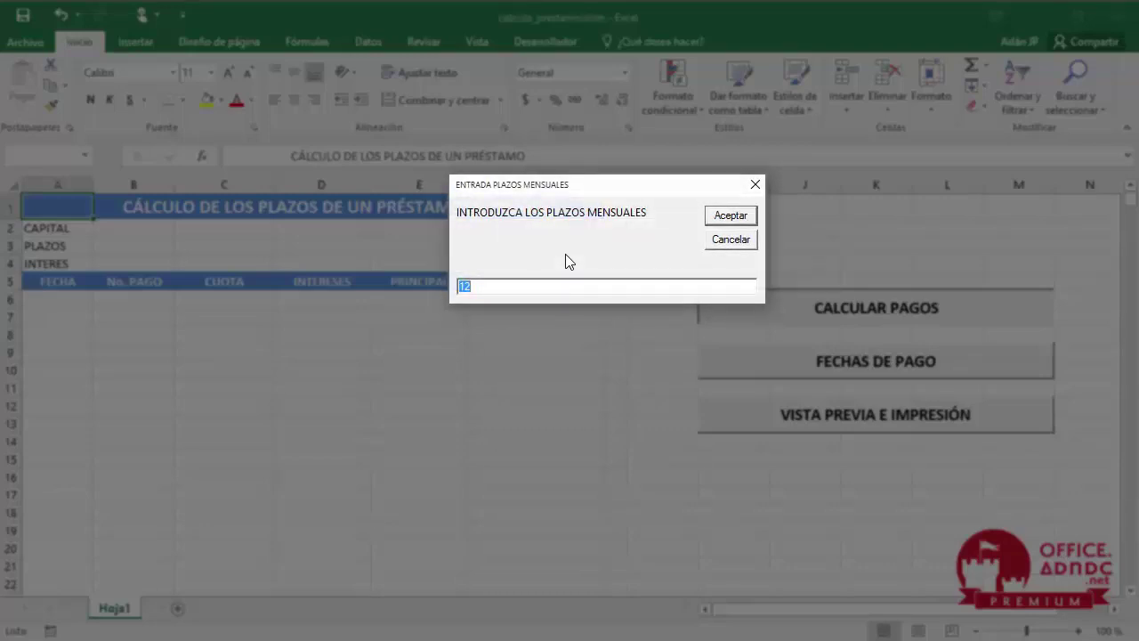
key("Return")
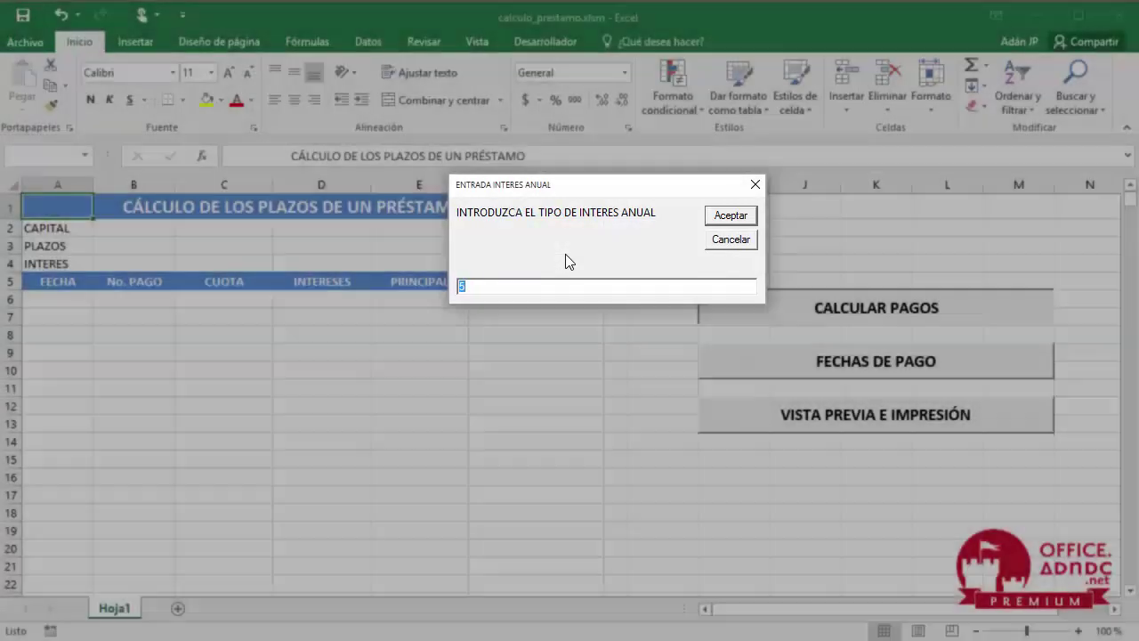
key("Return")
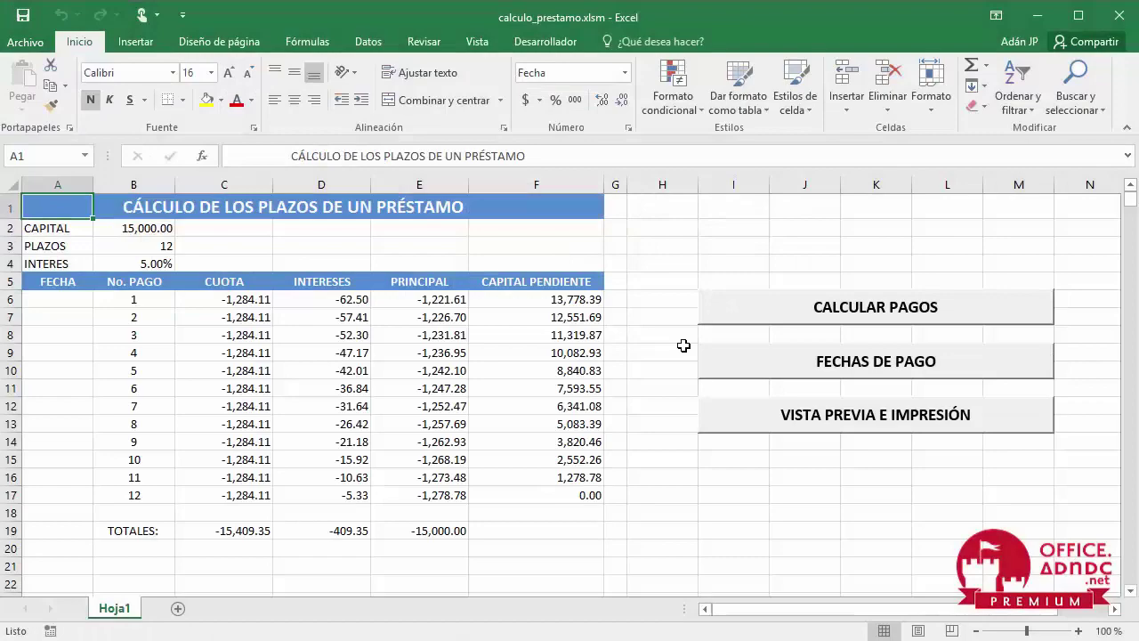
Step: Fill the FECHA column with monthly dates from 28/10/2015, then view and close the print preview
left_click(854, 369)
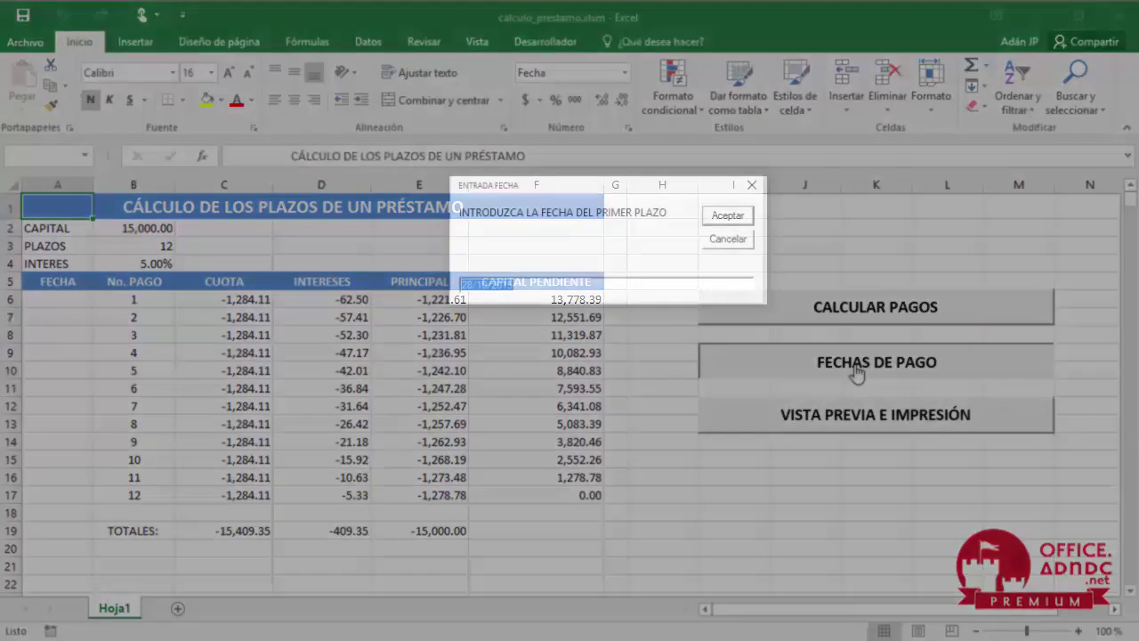
left_click(745, 218)
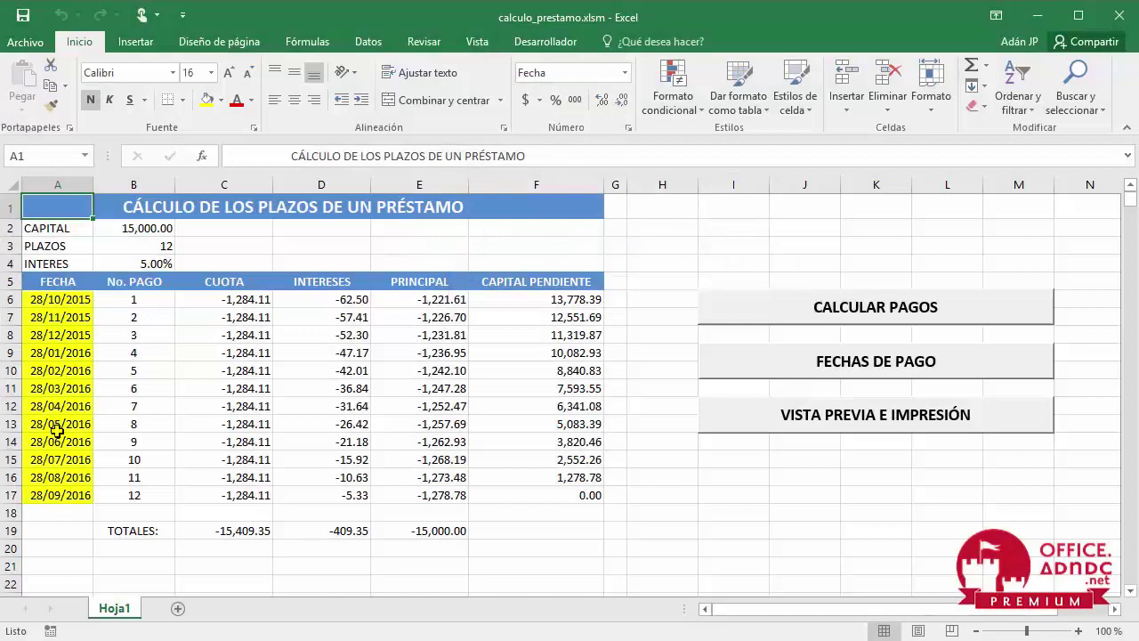
left_click(806, 429)
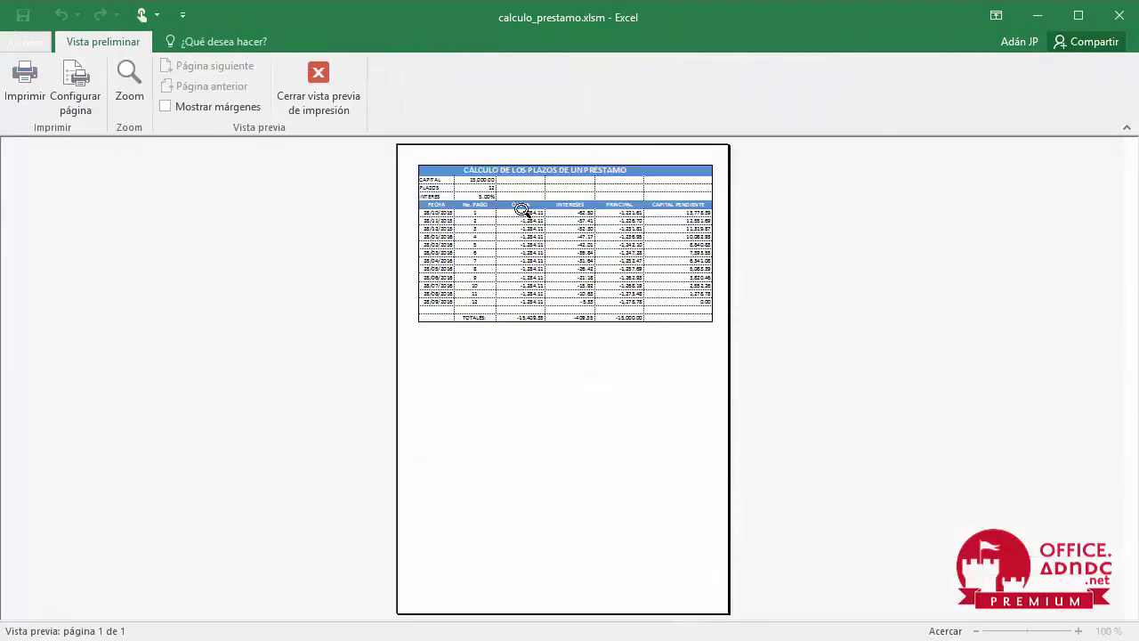
left_click(325, 81)
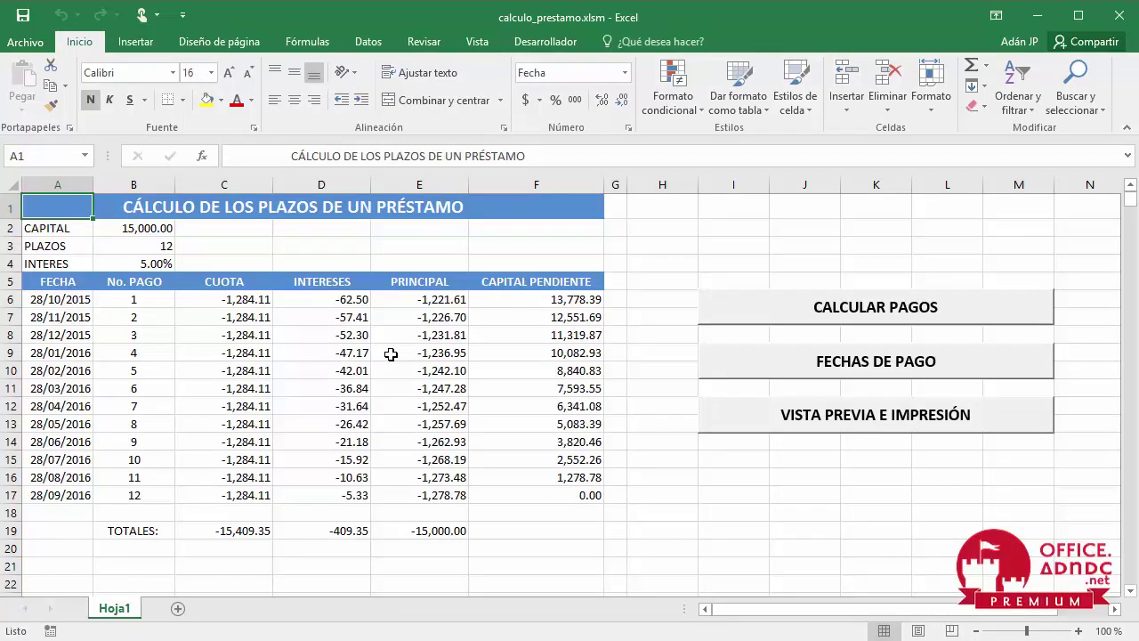
key("alt+Tab")
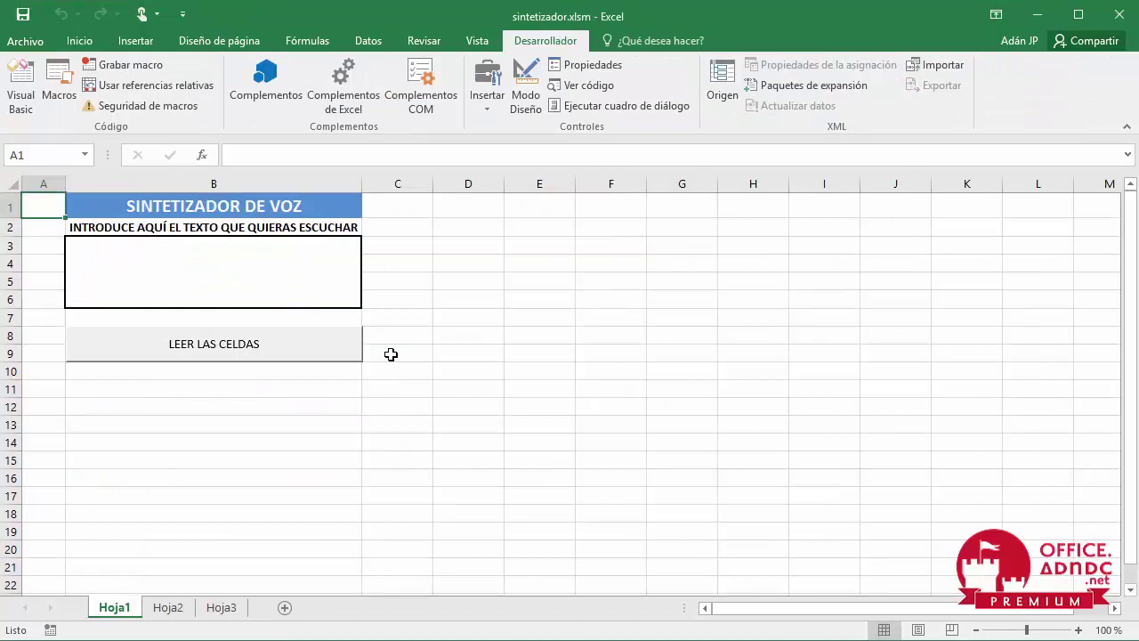
Step: Enter a greeting with the presenter's name in B3 and have LEER LAS CELDAS read it aloud
left_click(340, 244)
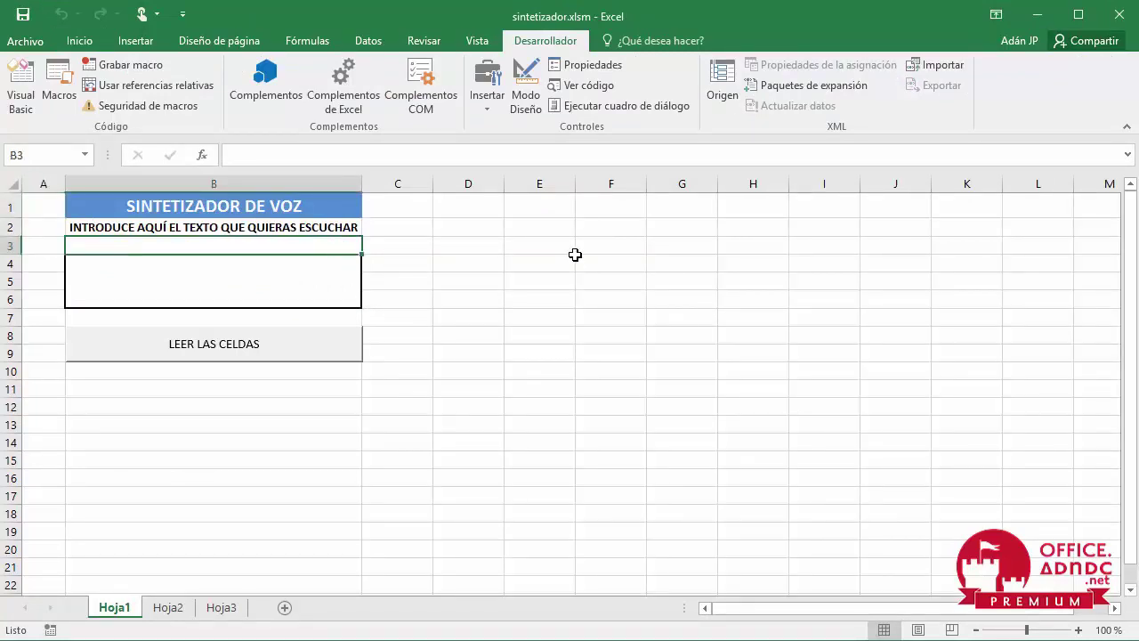
type("Los saluda Ad")
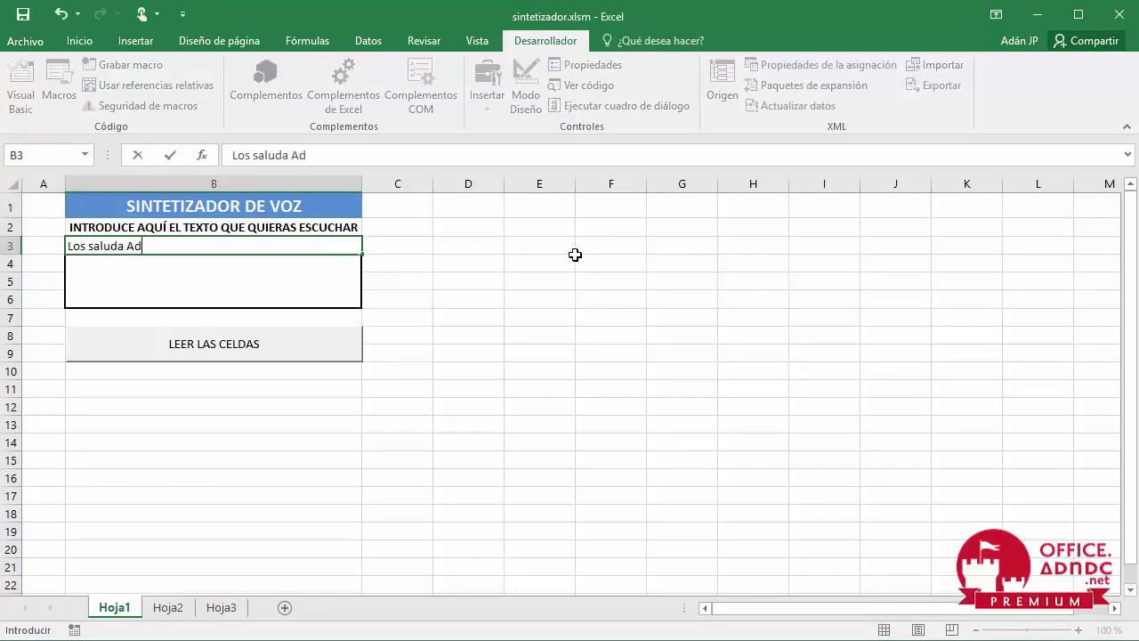
type("án JP")
left_click(246, 351)
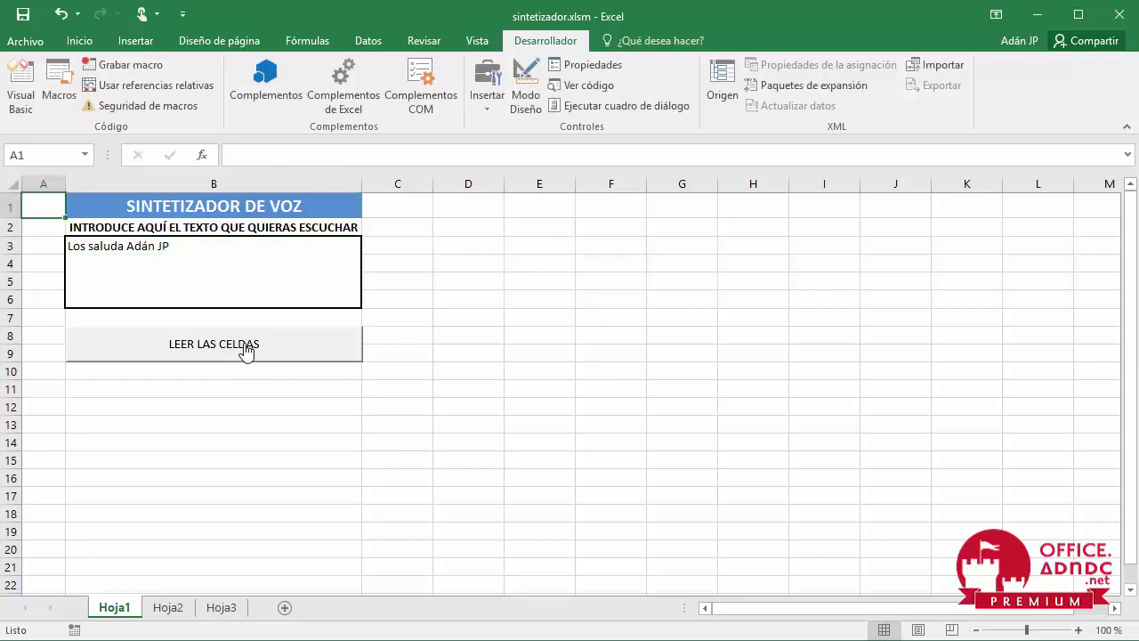
key("alt+Tab")
key("alt+Tab")
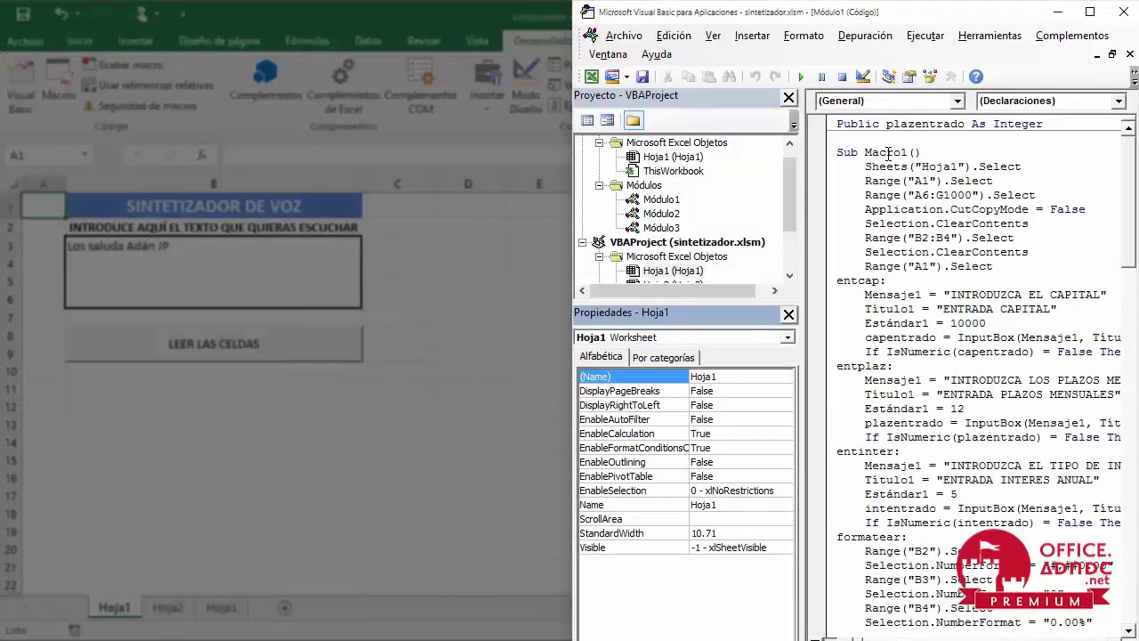
Step: Show calculo_prestamo's Módulo1, highlight Macro1's table-clearing opening block and scroll through the code
left_click(839, 153)
left_click_drag(838, 153, 996, 266)
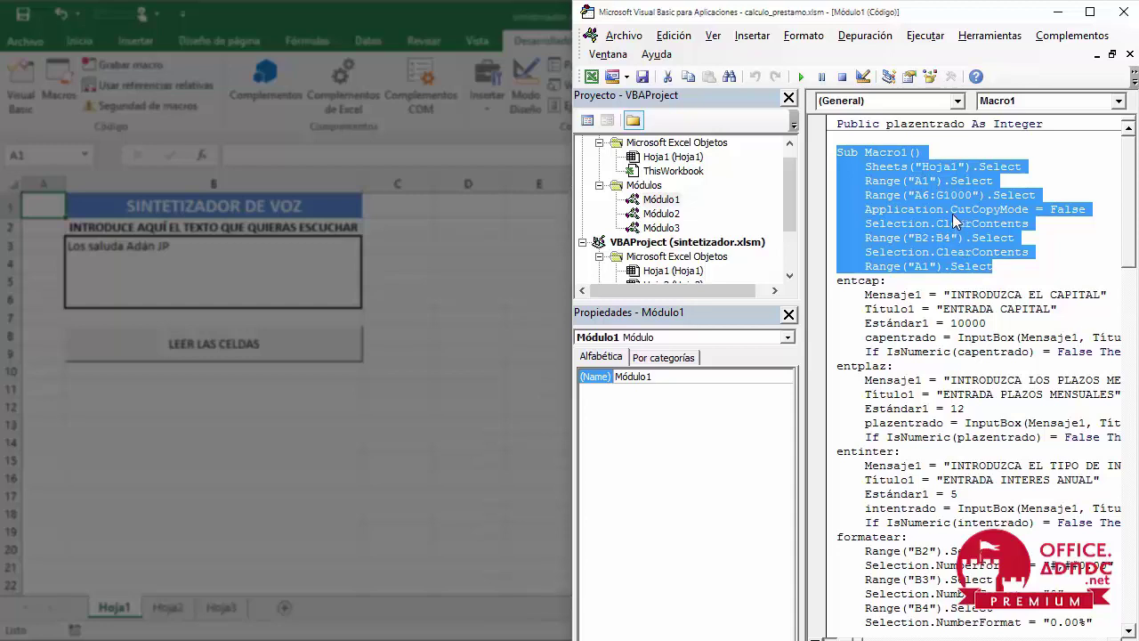
scroll(917, 283, "down", 3)
scroll(917, 283, "down", 3)
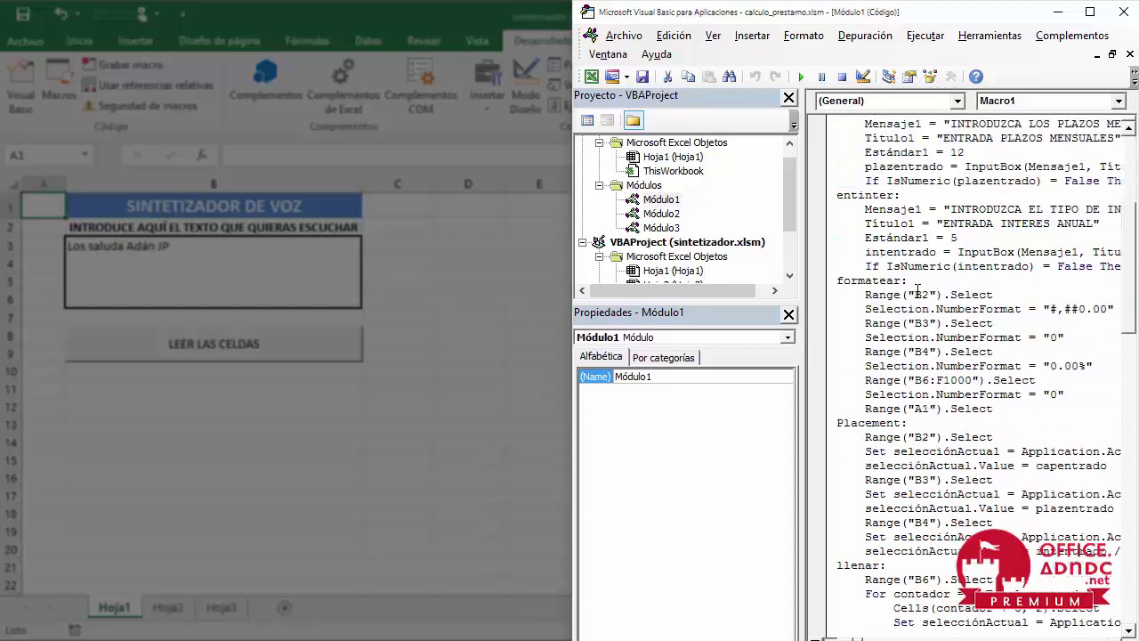
scroll(917, 285, "down", 1)
scroll(916, 289, "down", 4)
scroll(916, 289, "down", 4)
scroll(917, 290, "down", 7)
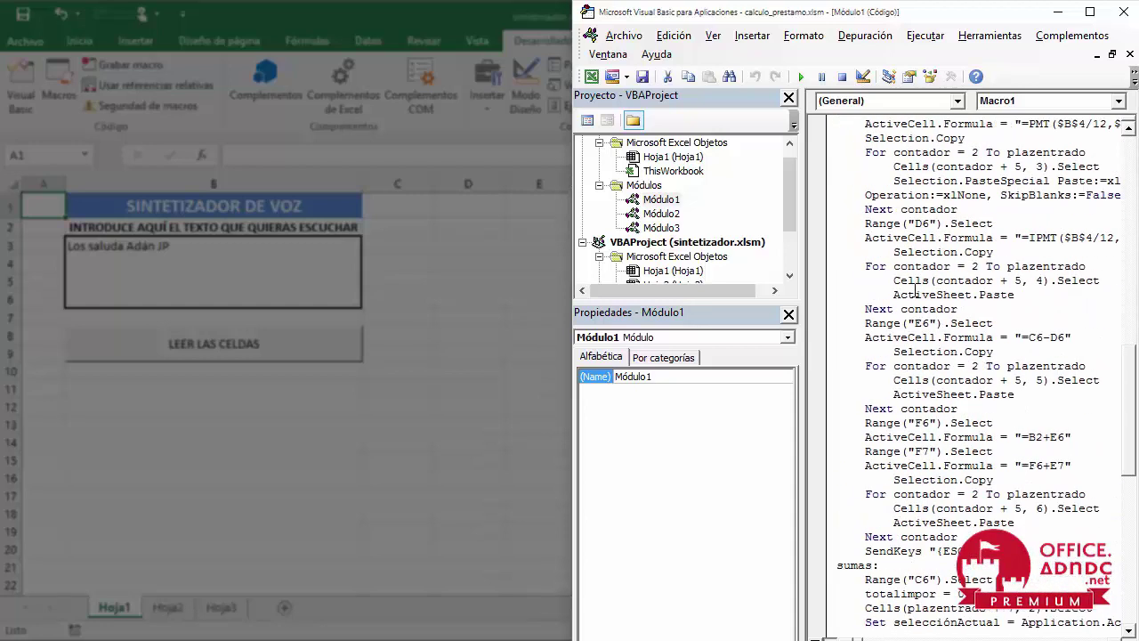
scroll(917, 290, "up", 4)
scroll(917, 290, "up", 7)
scroll(916, 289, "up", 1)
scroll(917, 289, "up", 6)
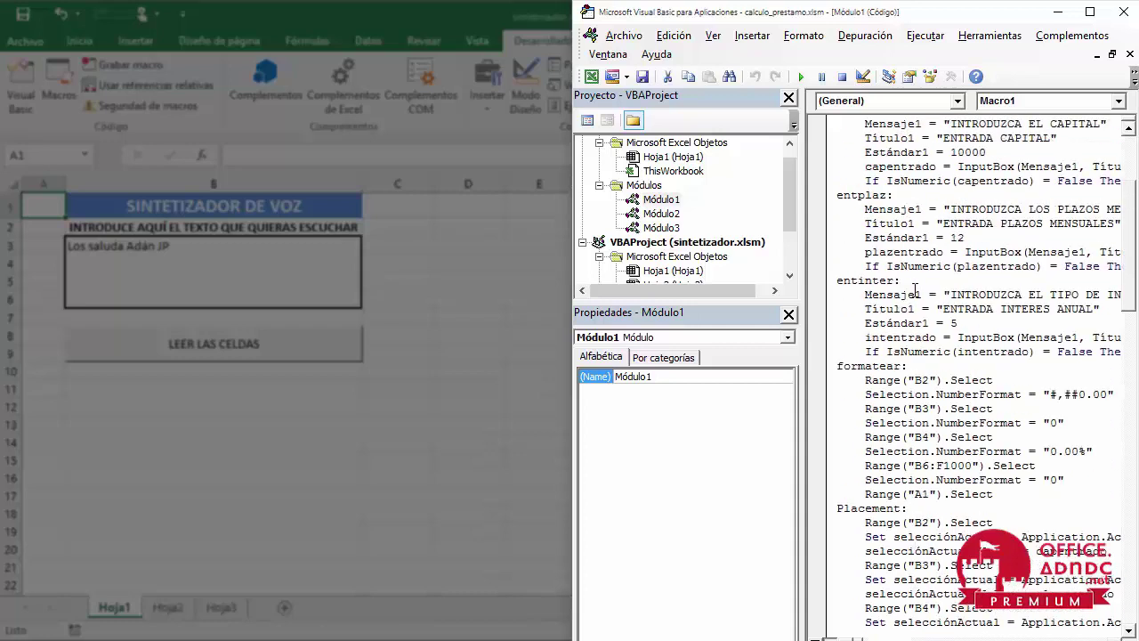
scroll(916, 289, "up", 2)
scroll(917, 289, "up", 2)
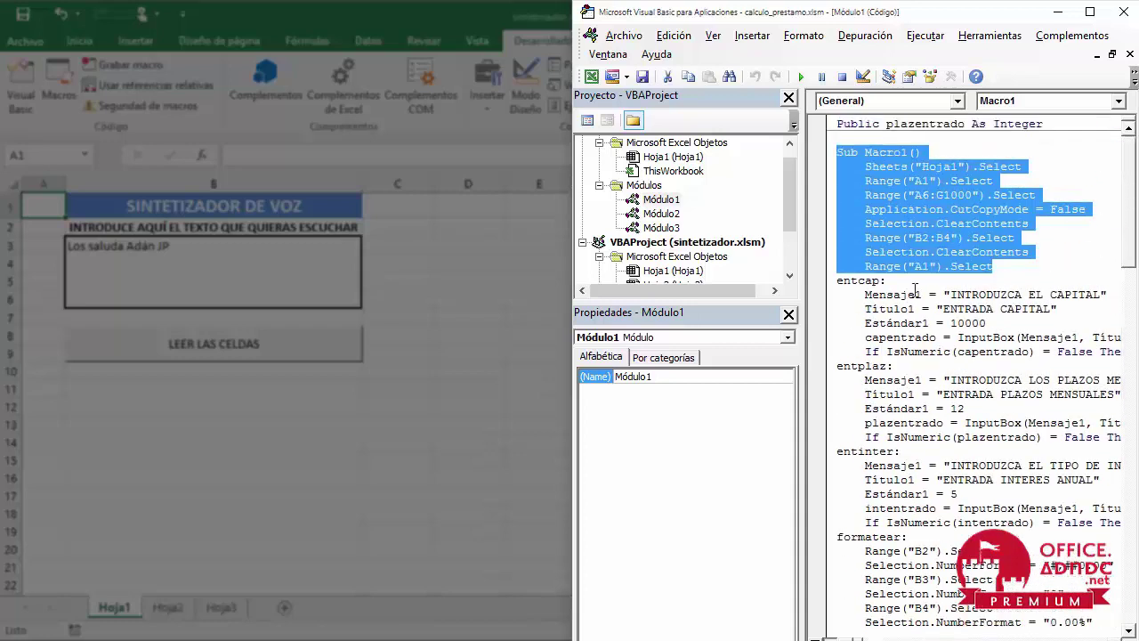
left_click(915, 291)
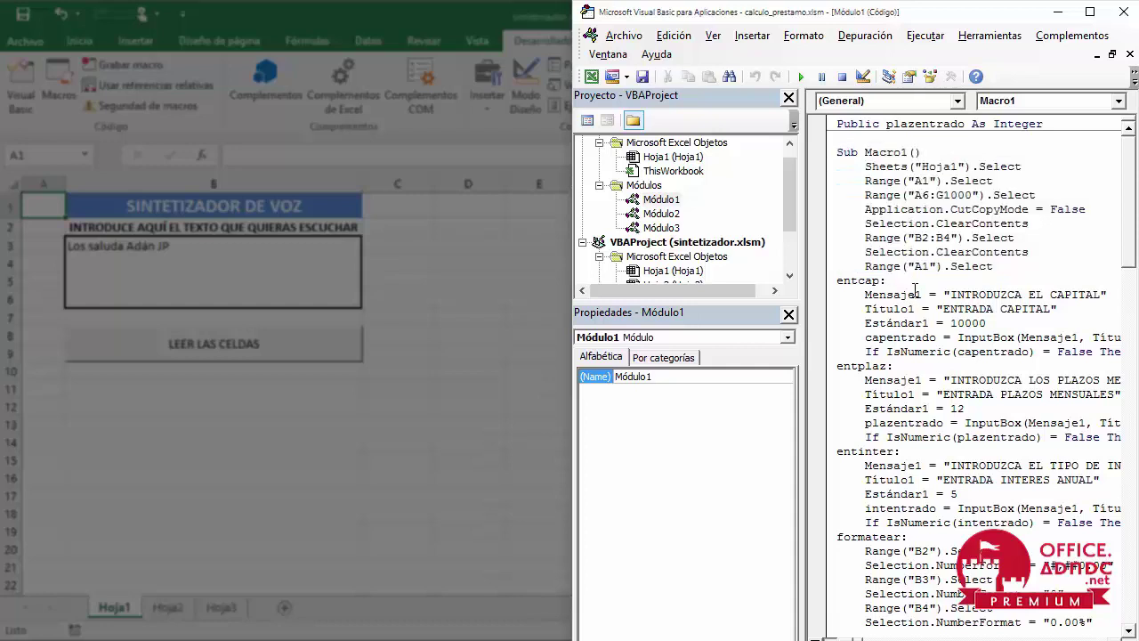